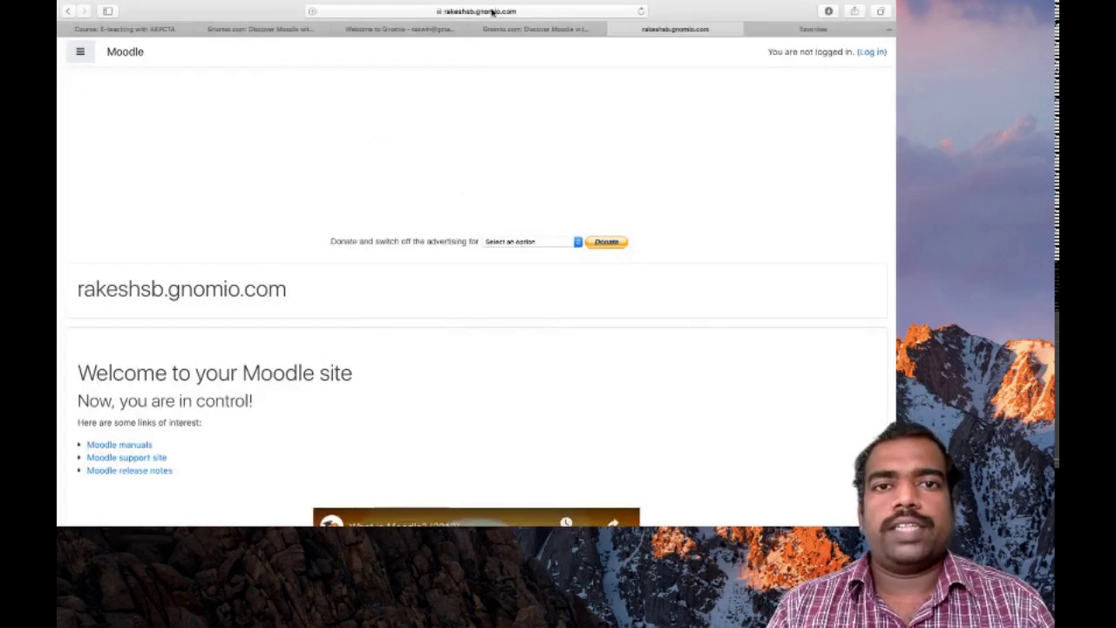
Log in to the Gnomio site and open the MOODLE trial course from Site home's Available courses.
click(871, 53)
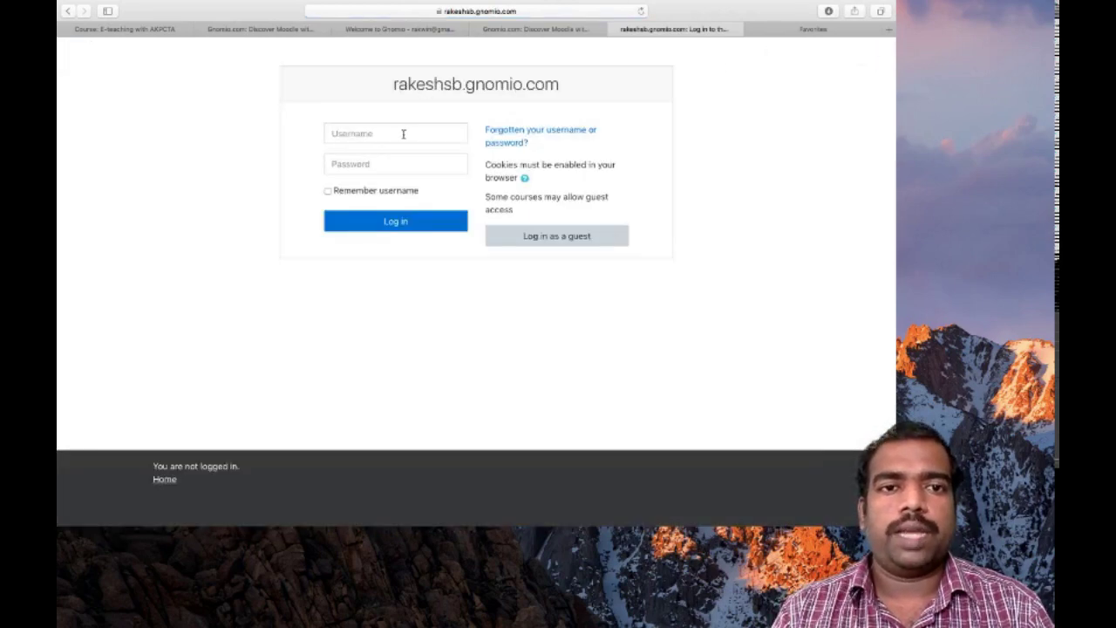
mouse_move(739, 510)
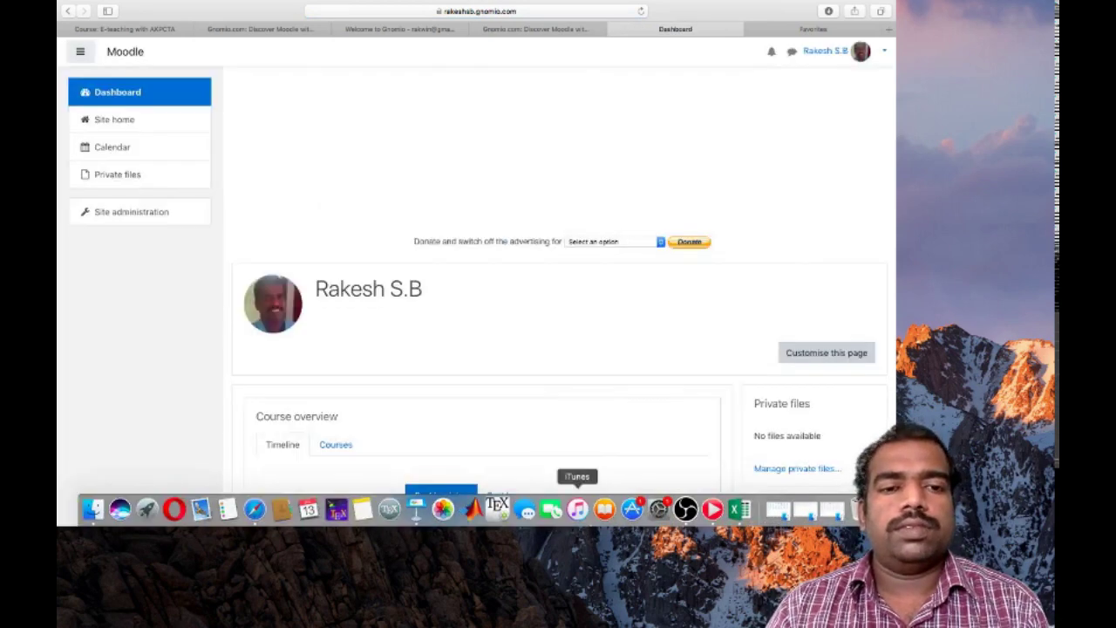
click(107, 125)
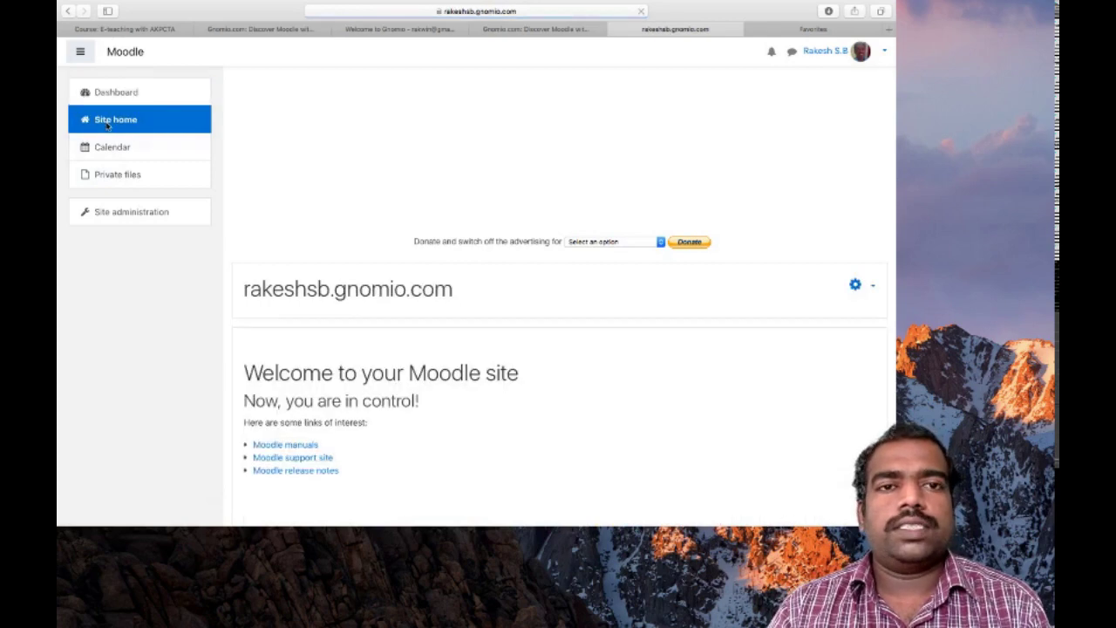
scroll(382, 279, down, 5)
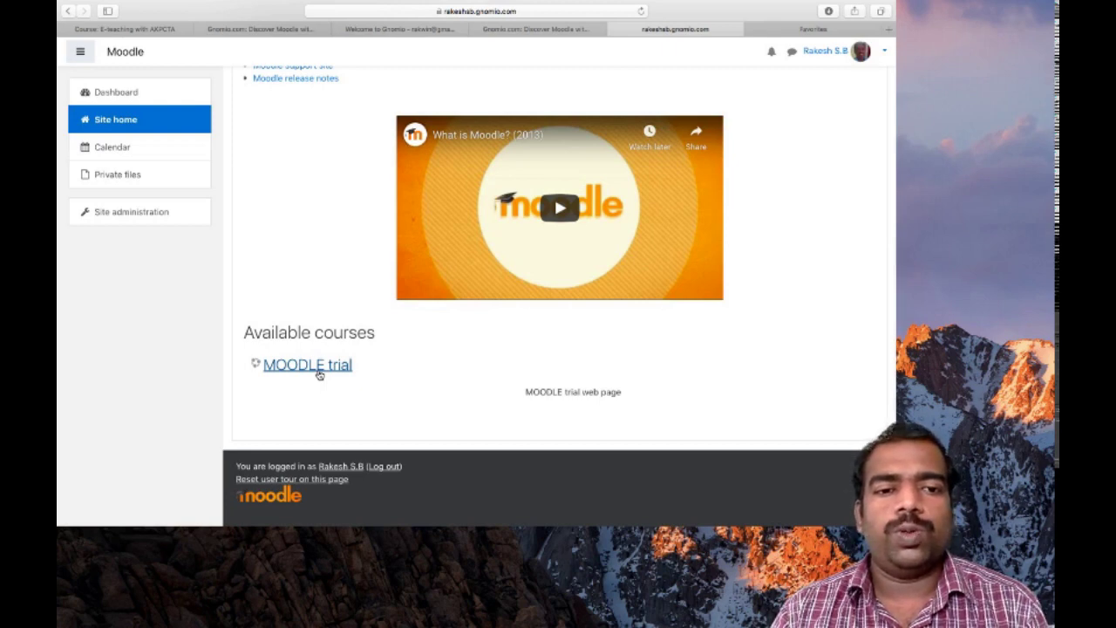
click(319, 366)
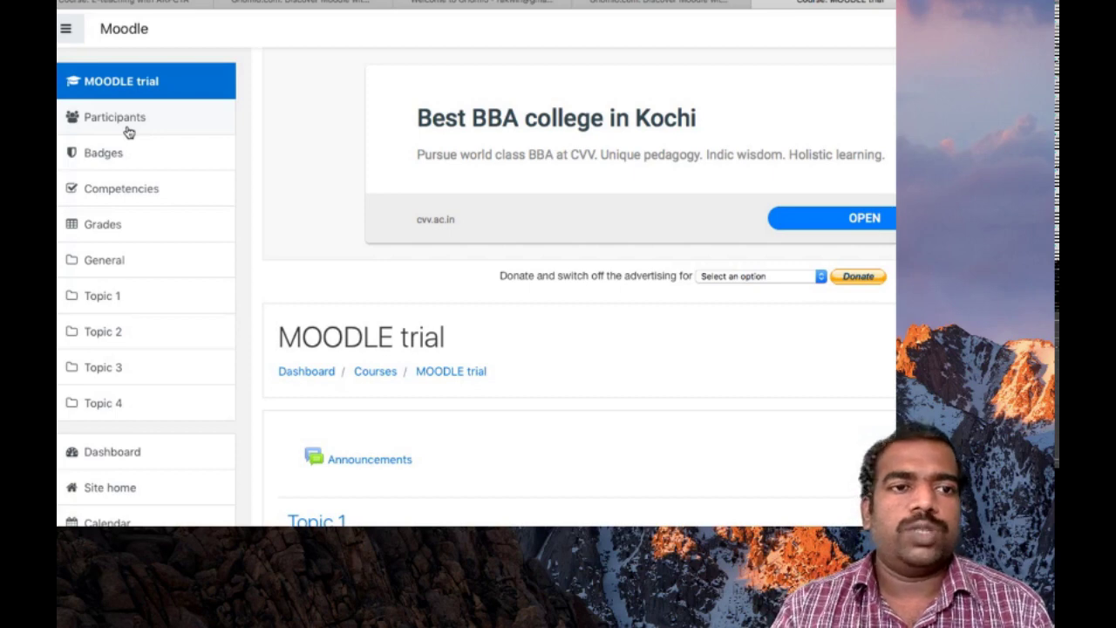
On the MOODLE trial Participants page, bring up the Enrol users dialog with role Student.
click(128, 131)
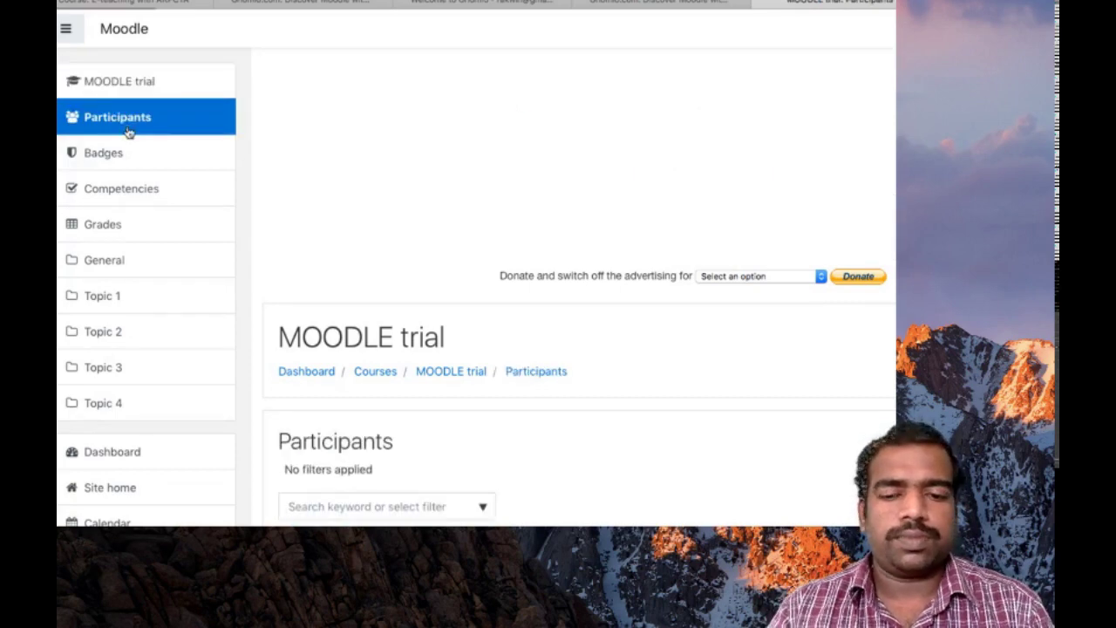
scroll(512, 408, down, 3)
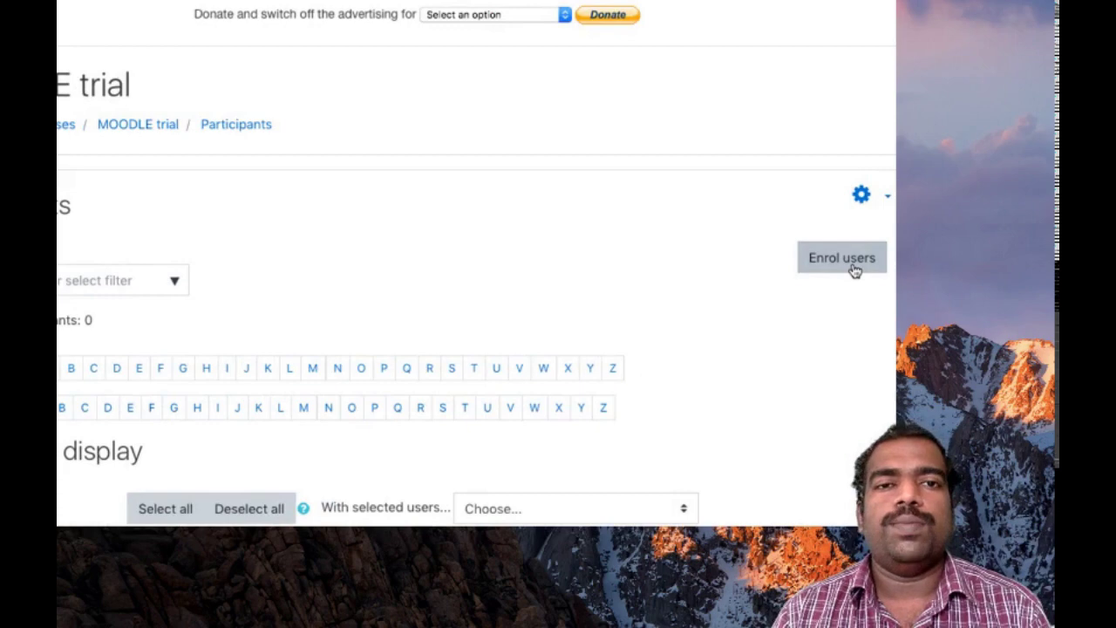
click(841, 258)
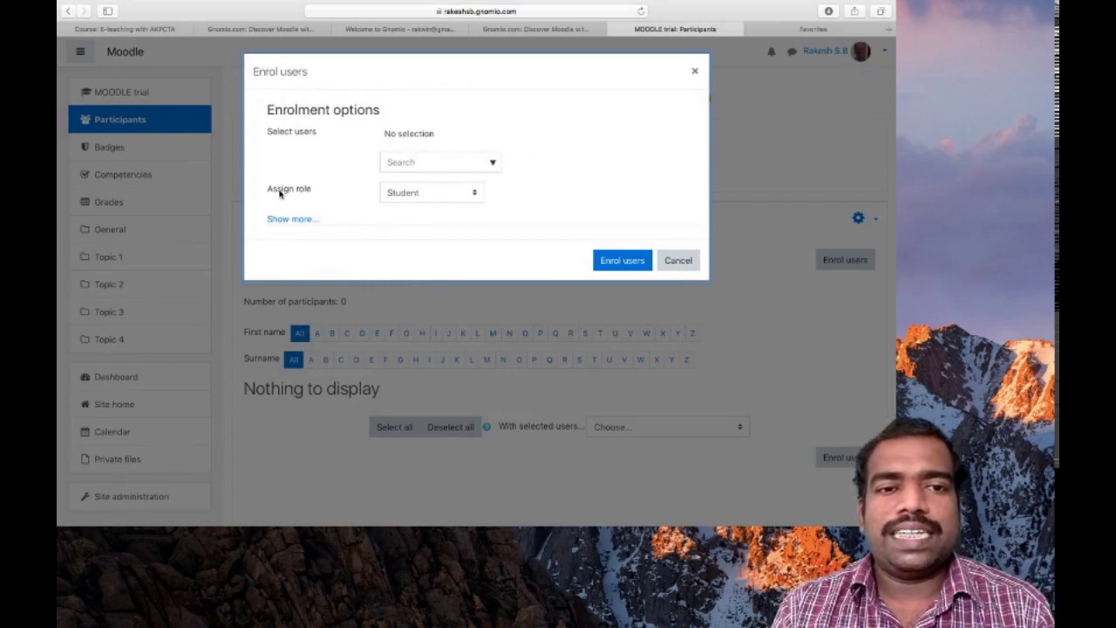
click(477, 194)
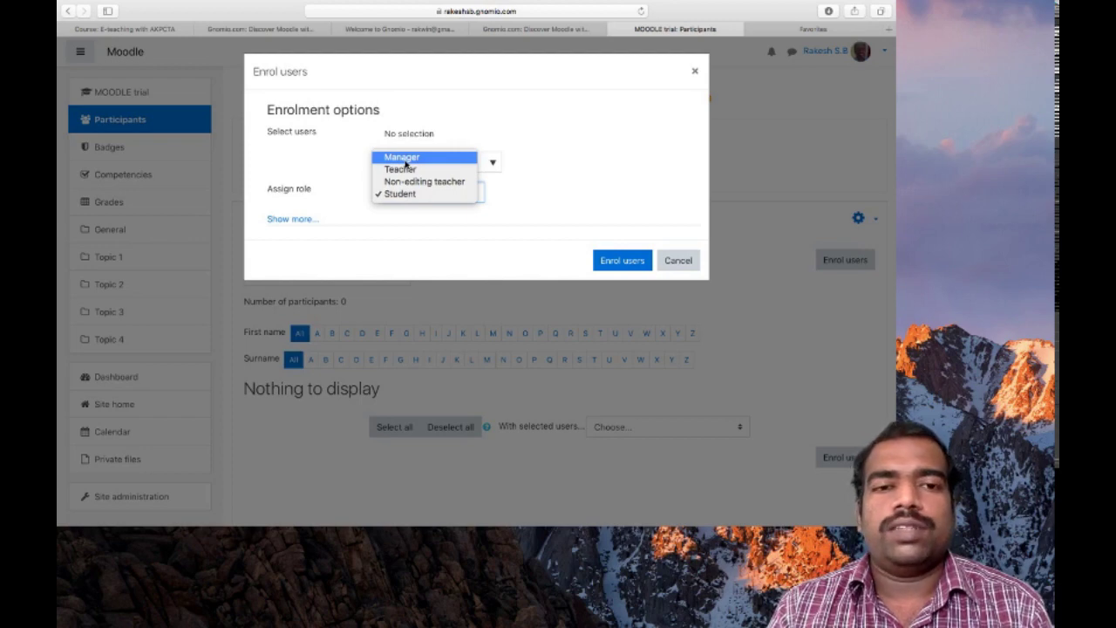
click(767, 403)
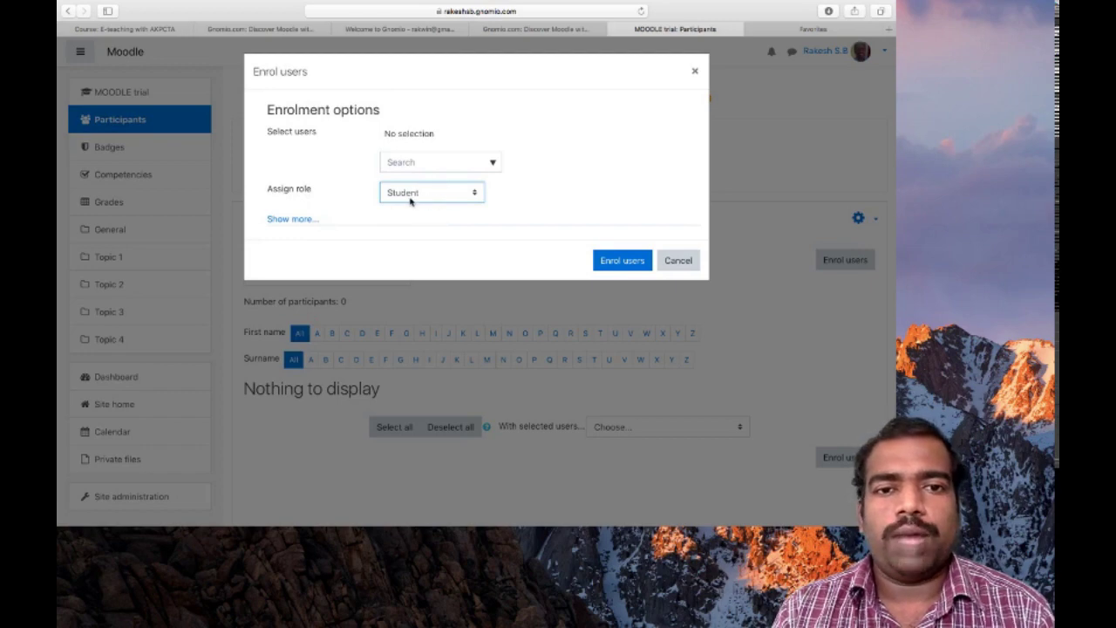
click(493, 166)
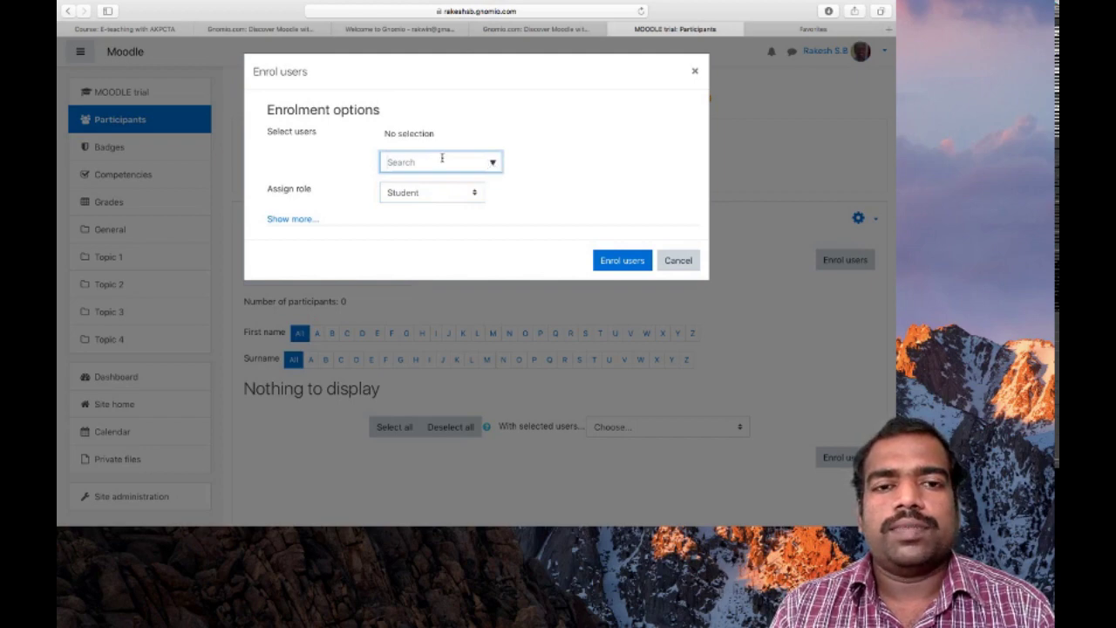
Search 'student', pick the demo student account, and enrol it with the Student role.
text(student)
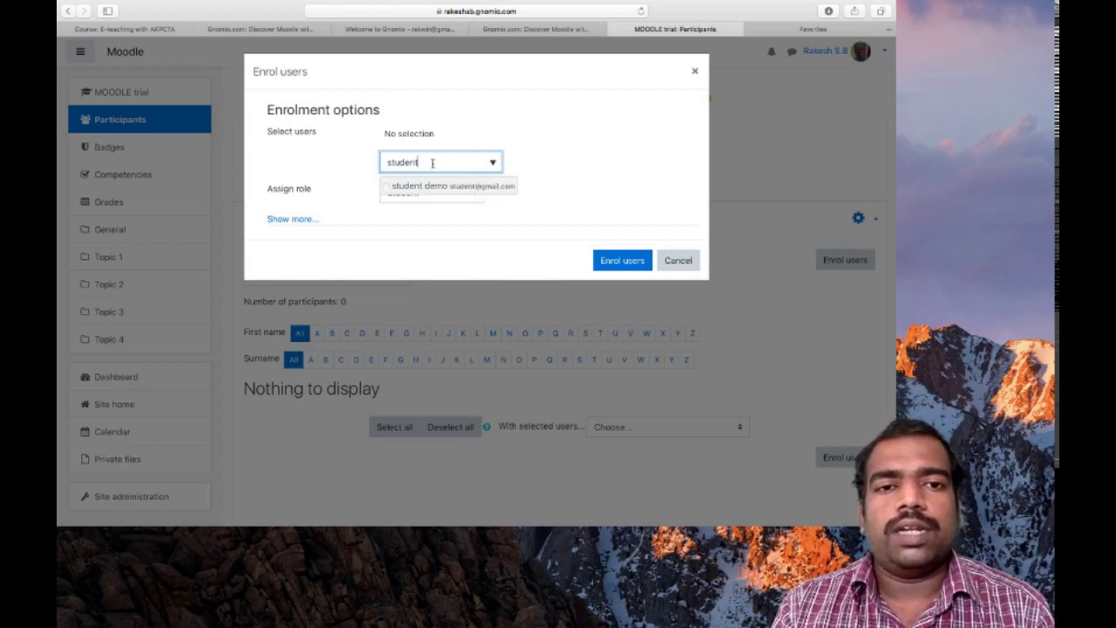
click(576, 176)
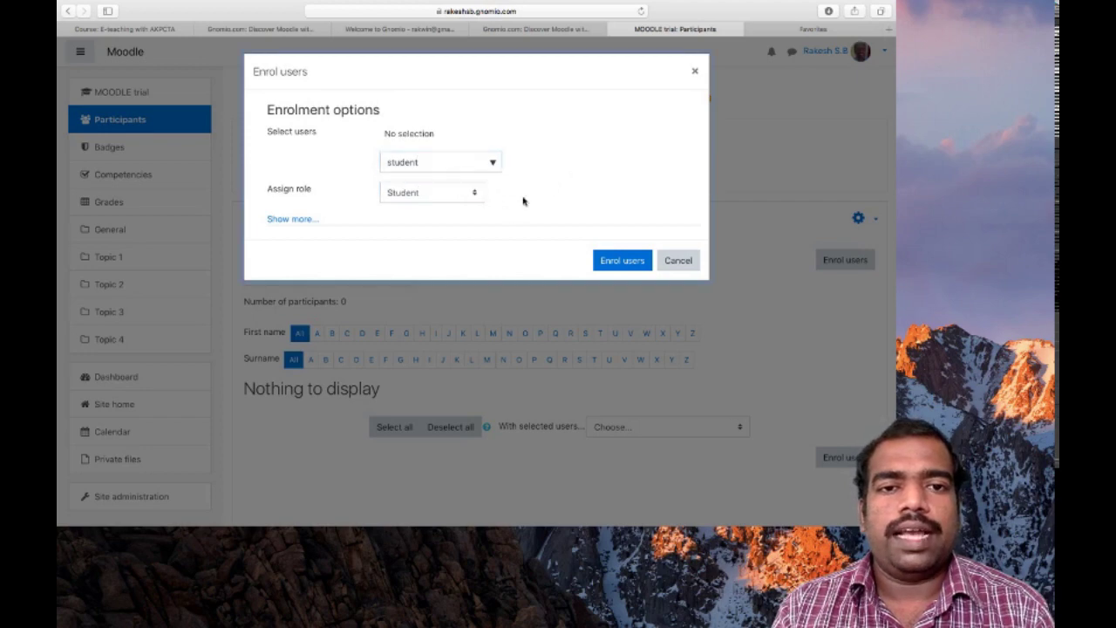
click(622, 261)
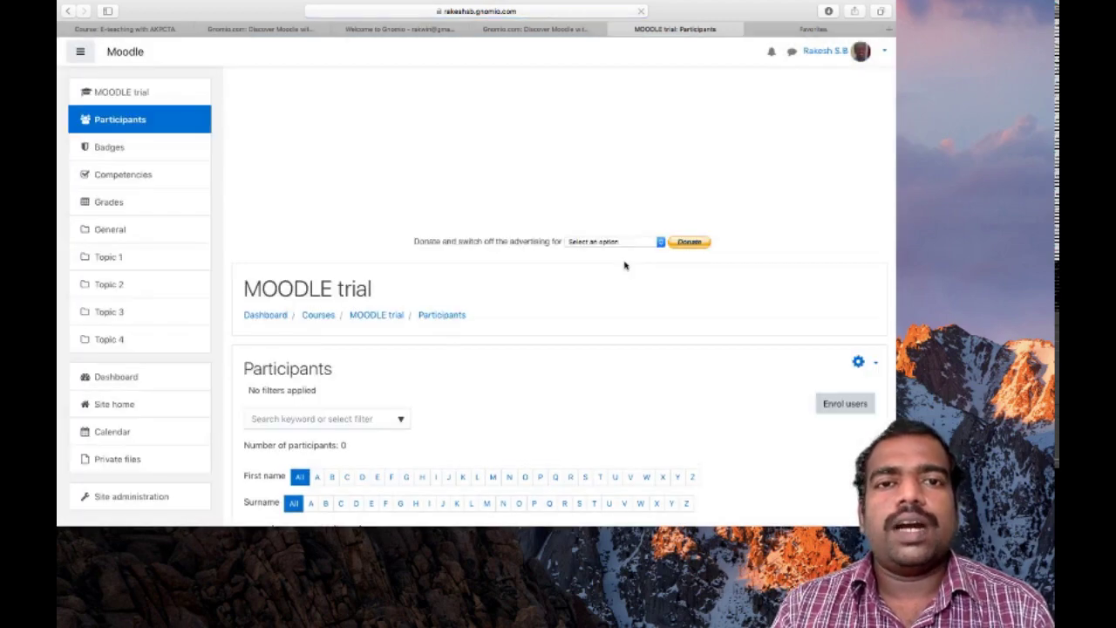
Scroll to the participants table listing the demo student as an active Student.
scroll(625, 265, down, 3)
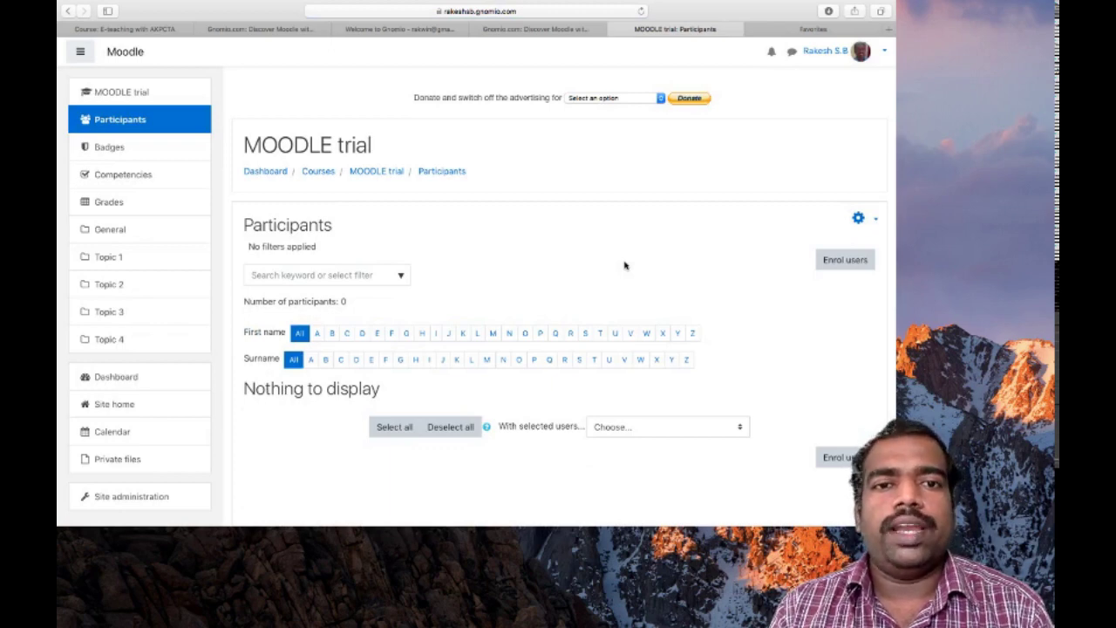
scroll(625, 265, down, 3)
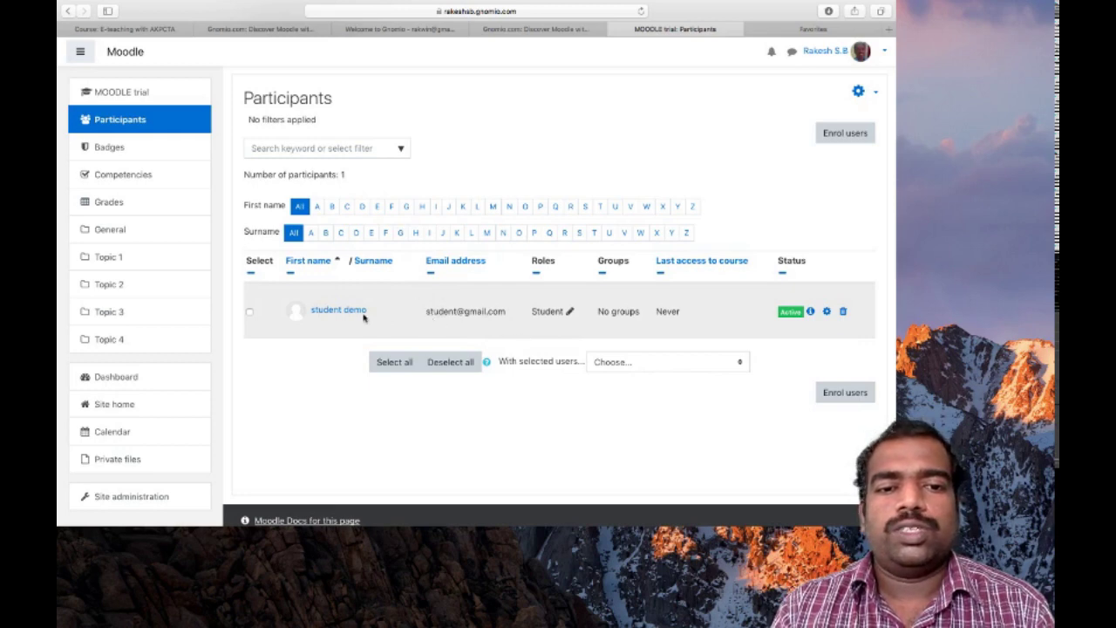
click(451, 366)
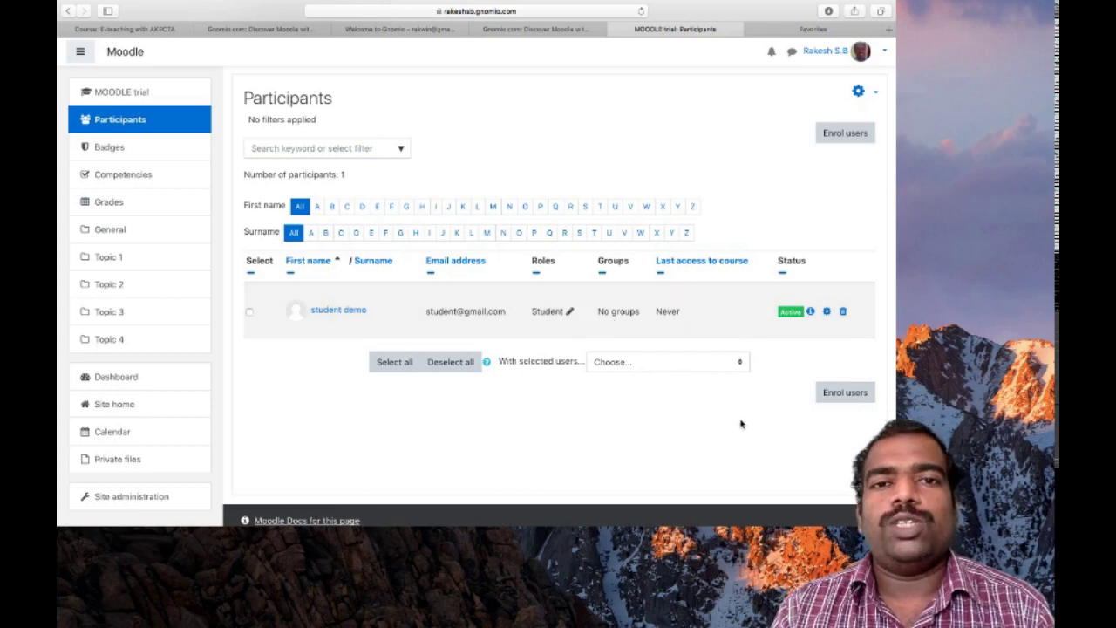
Search 'BSc' in Enrol users and select two BSc sem 5 students to enrol as Students.
click(843, 394)
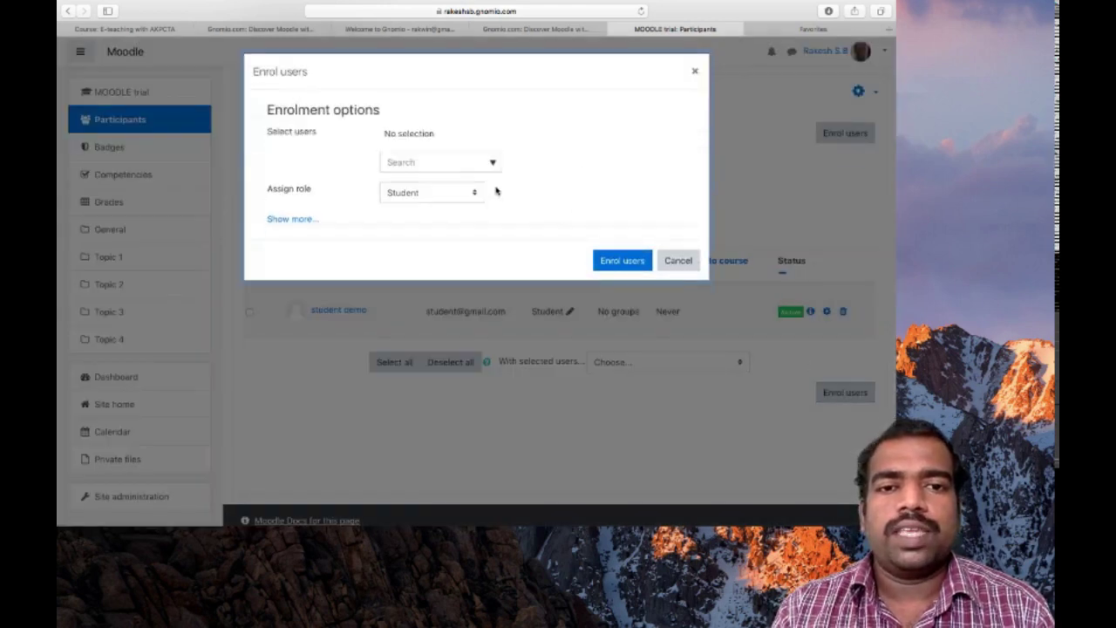
click(491, 164)
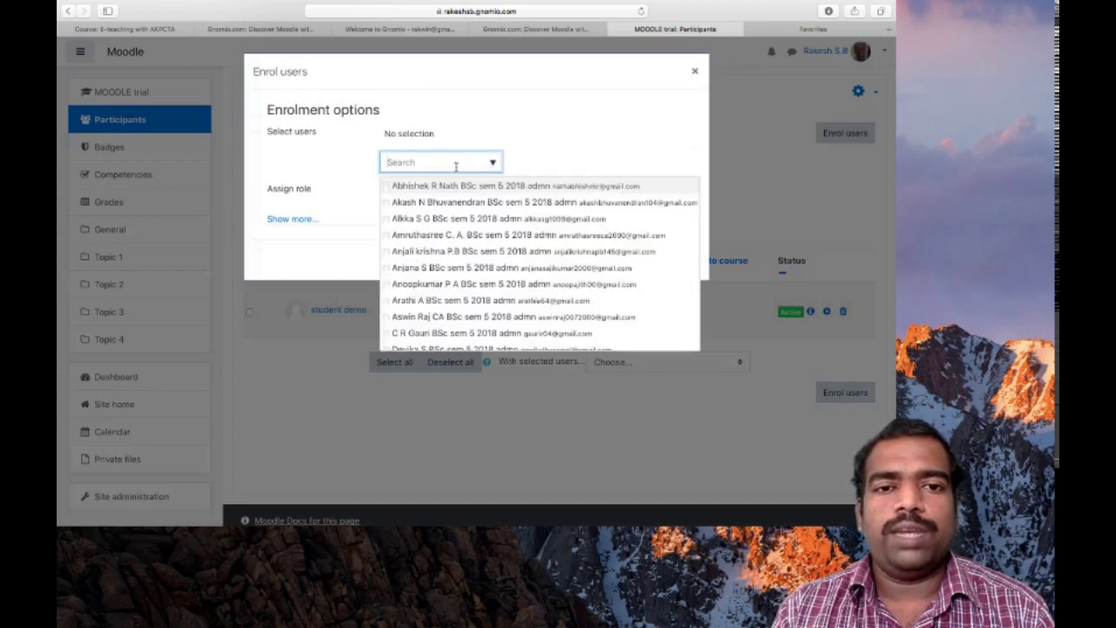
text(BSc)
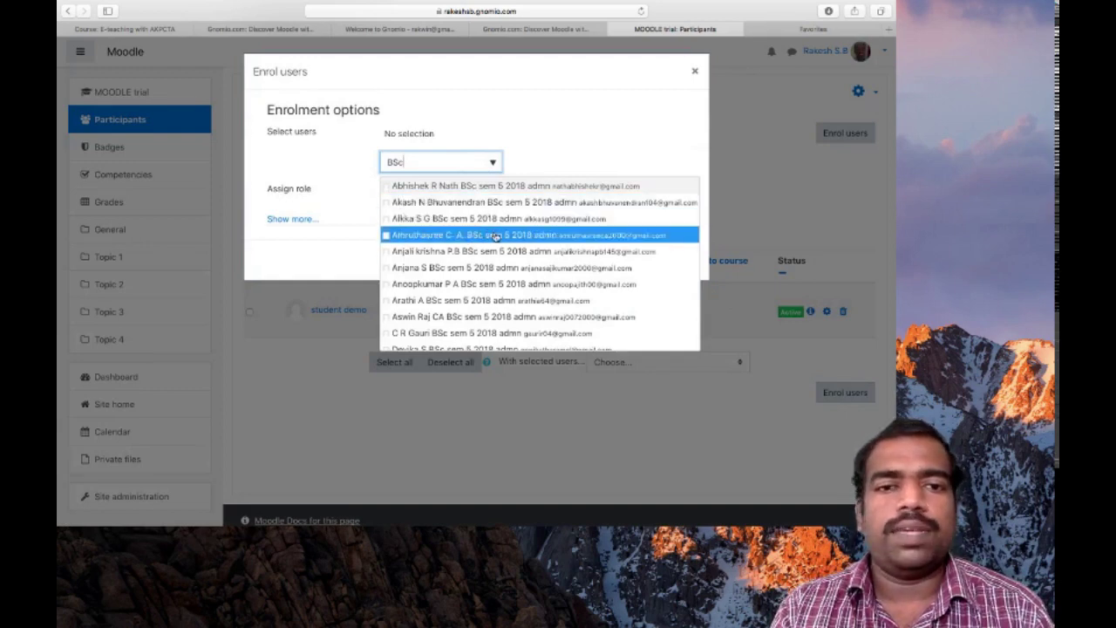
click(438, 220)
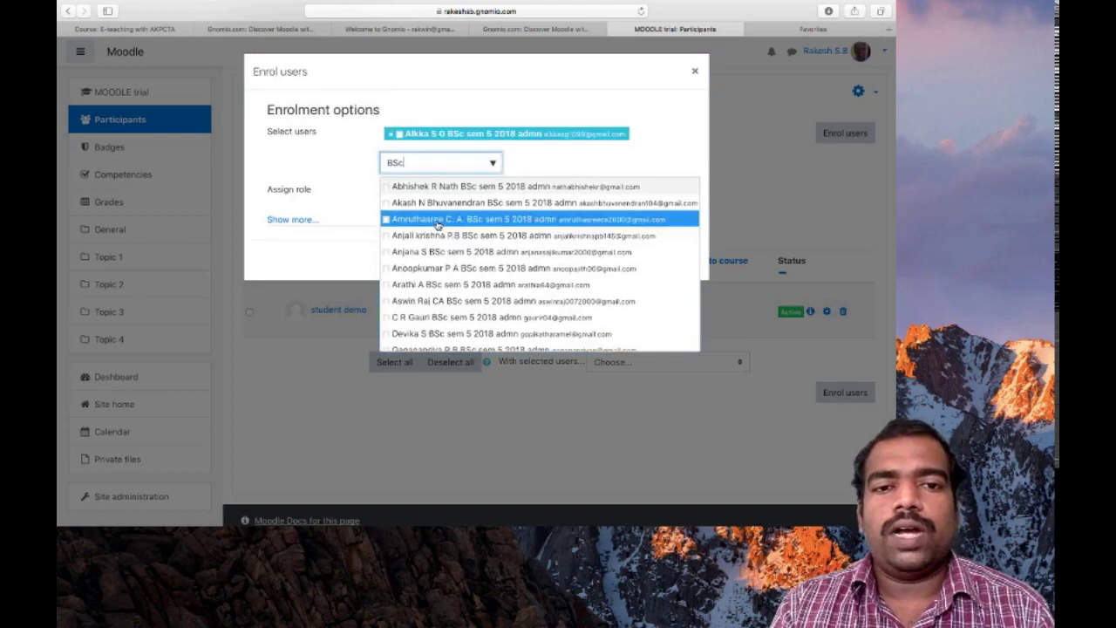
click(437, 221)
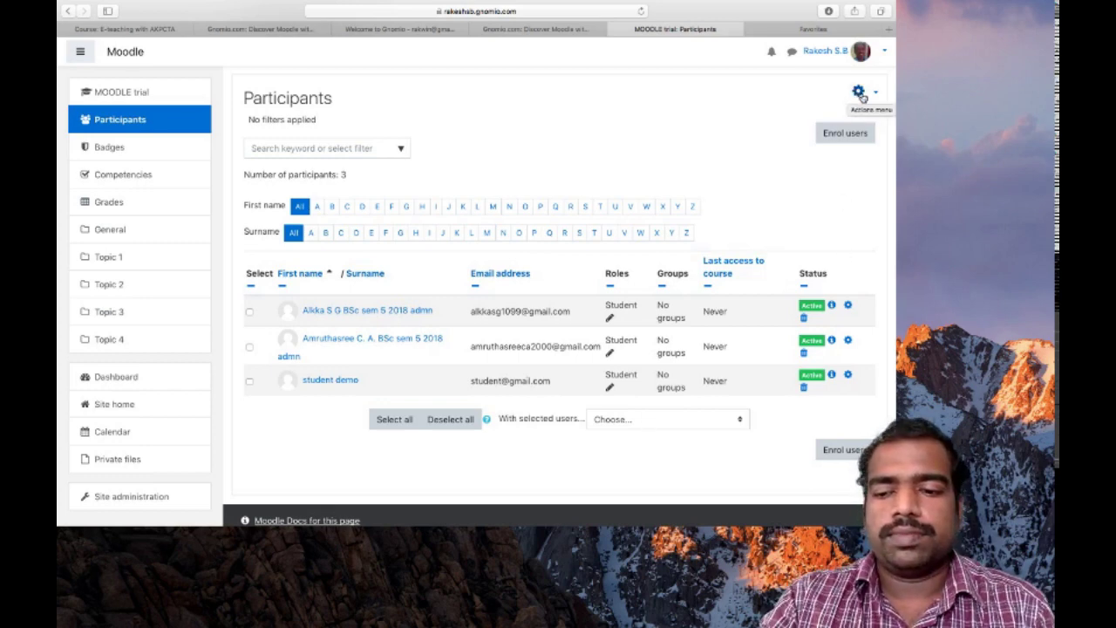
Go to the course's Enrolment methods and choose to add a Self enrolment method.
click(860, 95)
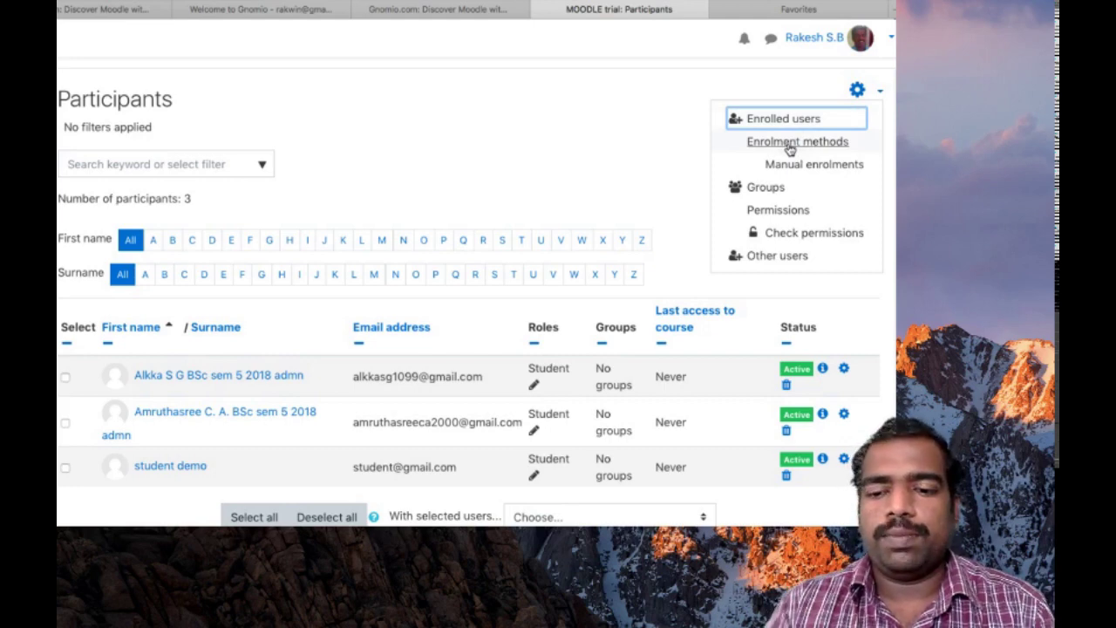
click(789, 143)
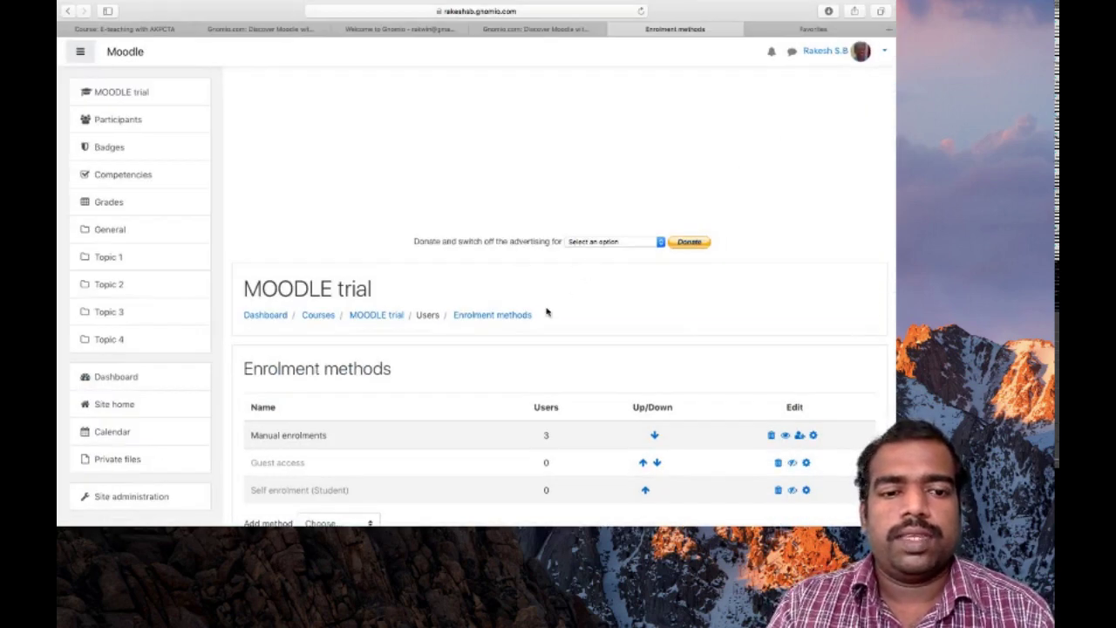
scroll(547, 312, down, 5)
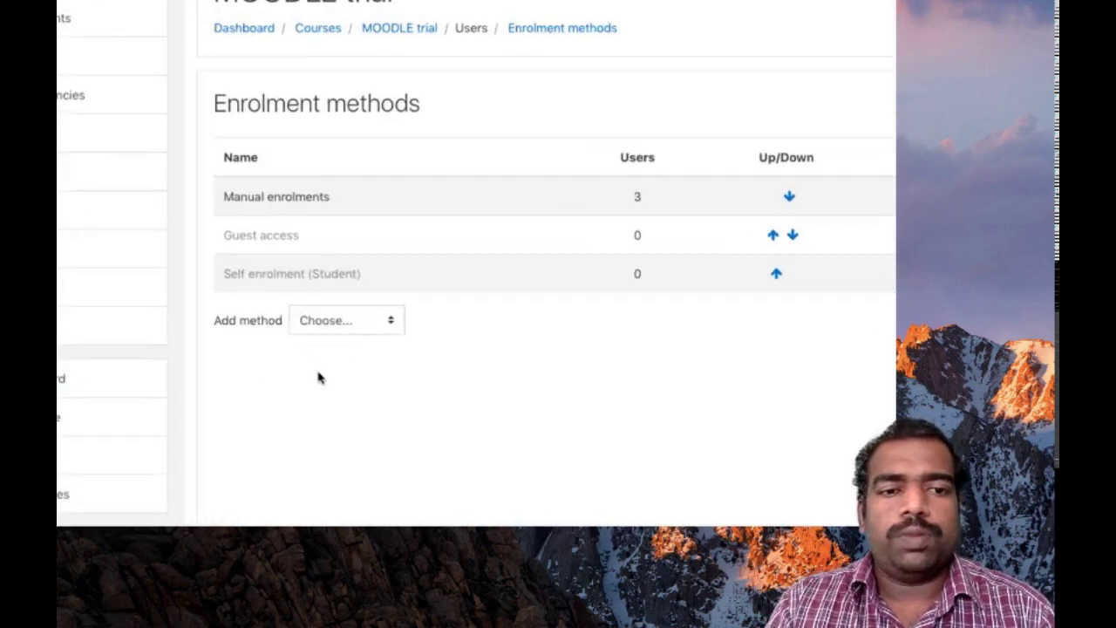
click(393, 324)
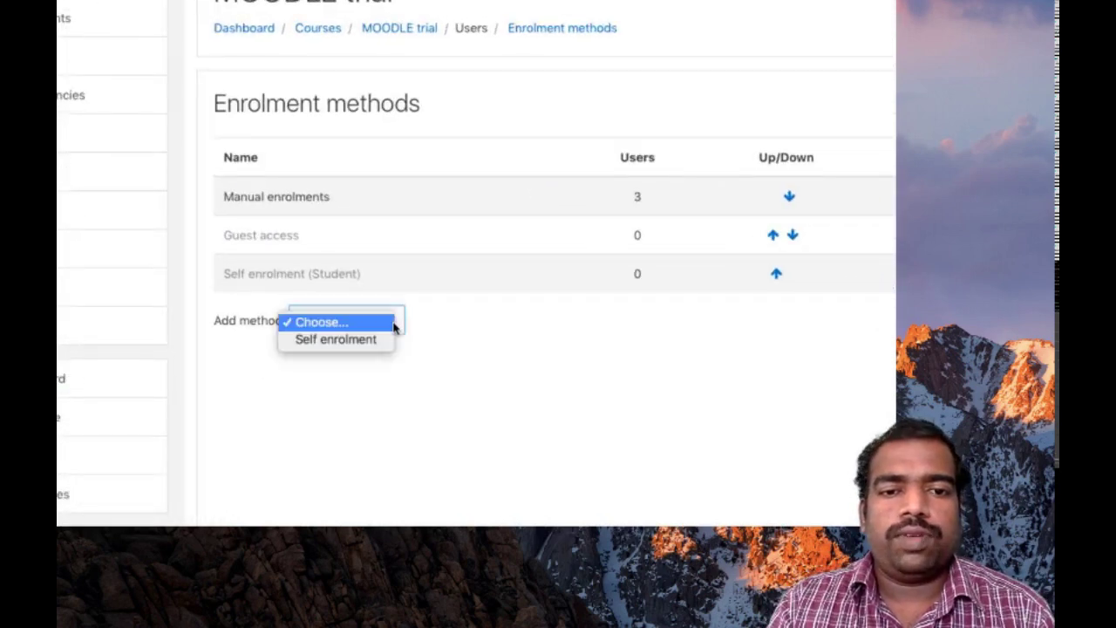
click(372, 339)
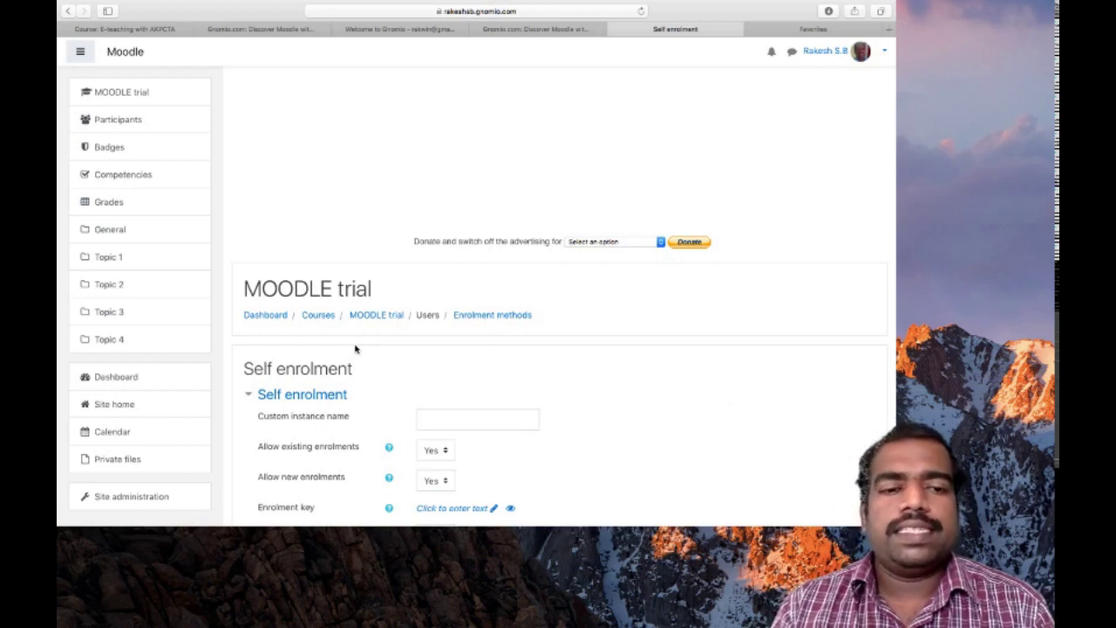
Enter an enrolment key on the Self enrolment form and add the method.
scroll(355, 349, down, 3)
scroll(355, 349, down, 2)
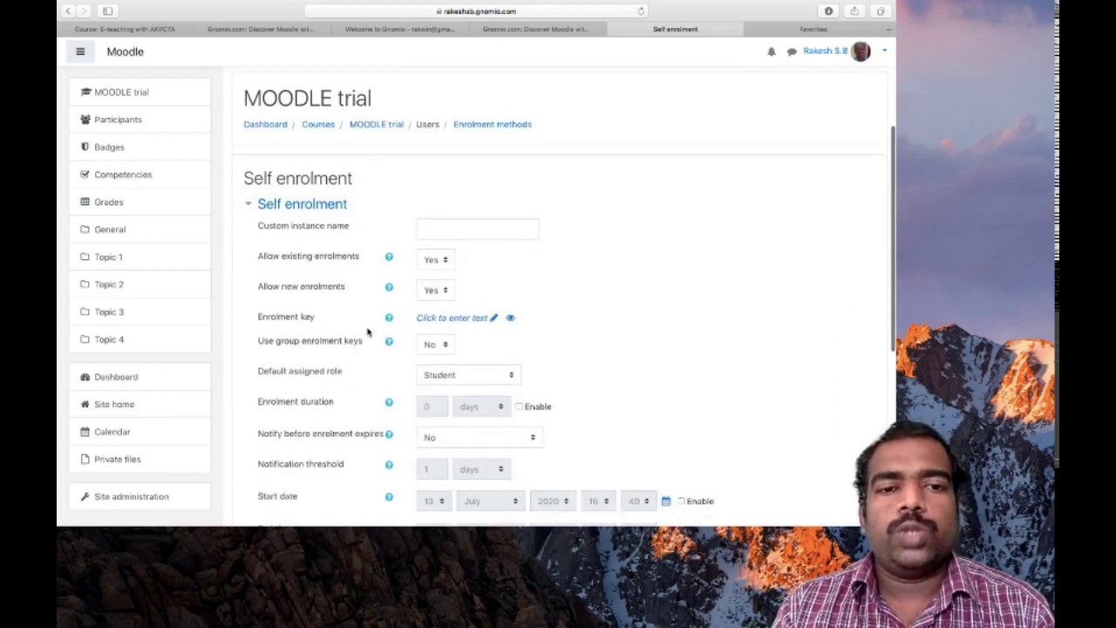
click(458, 319)
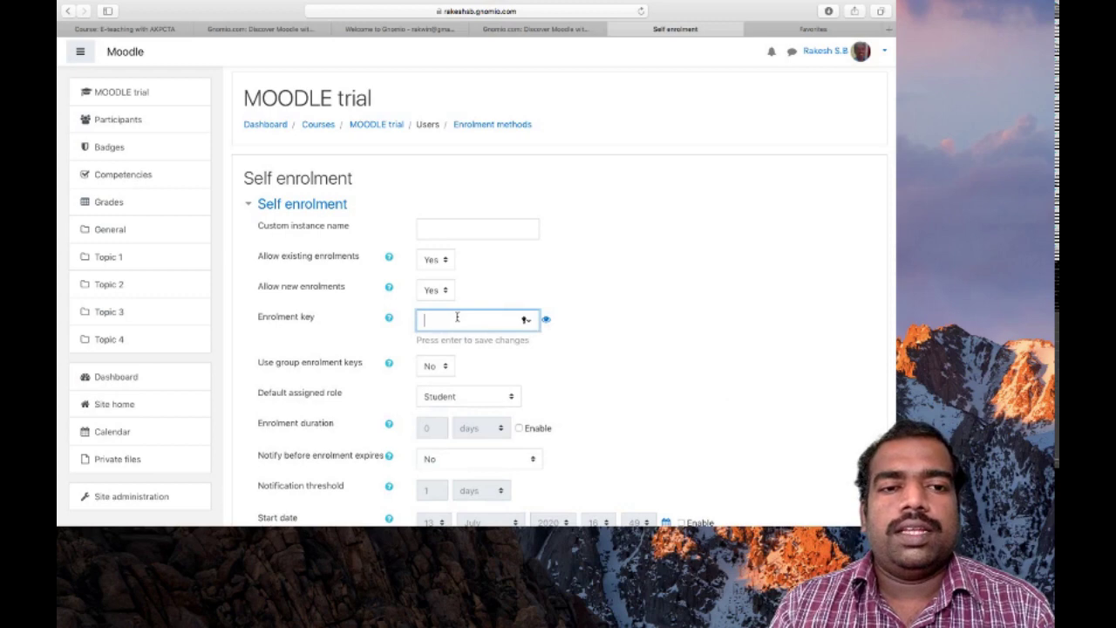
text(•••••)
scroll(457, 316, down, 3)
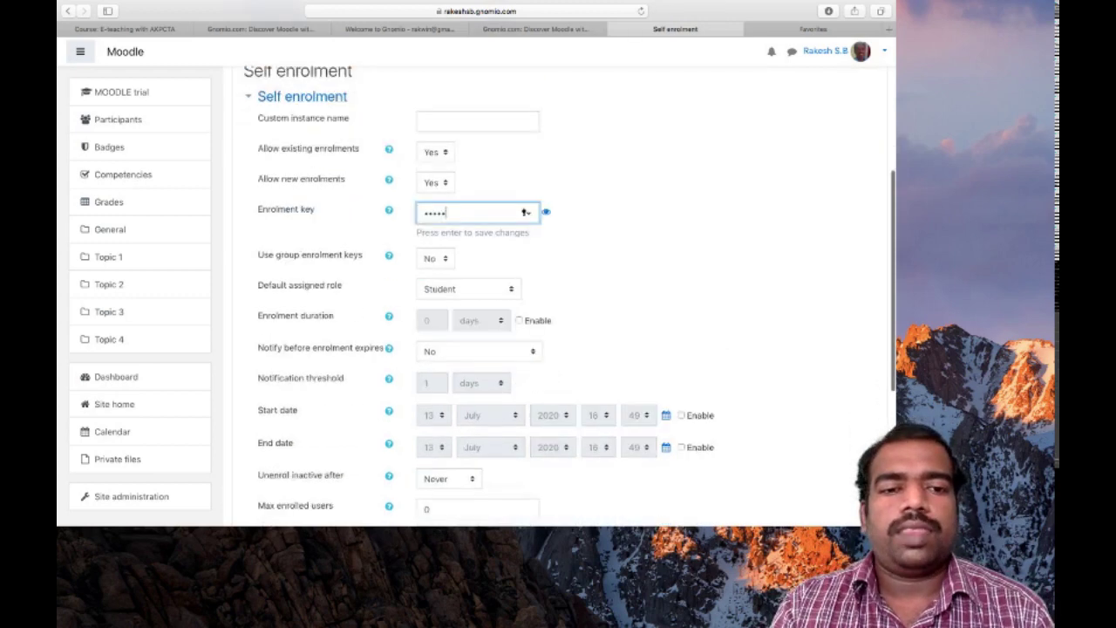
scroll(354, 223, down, 3)
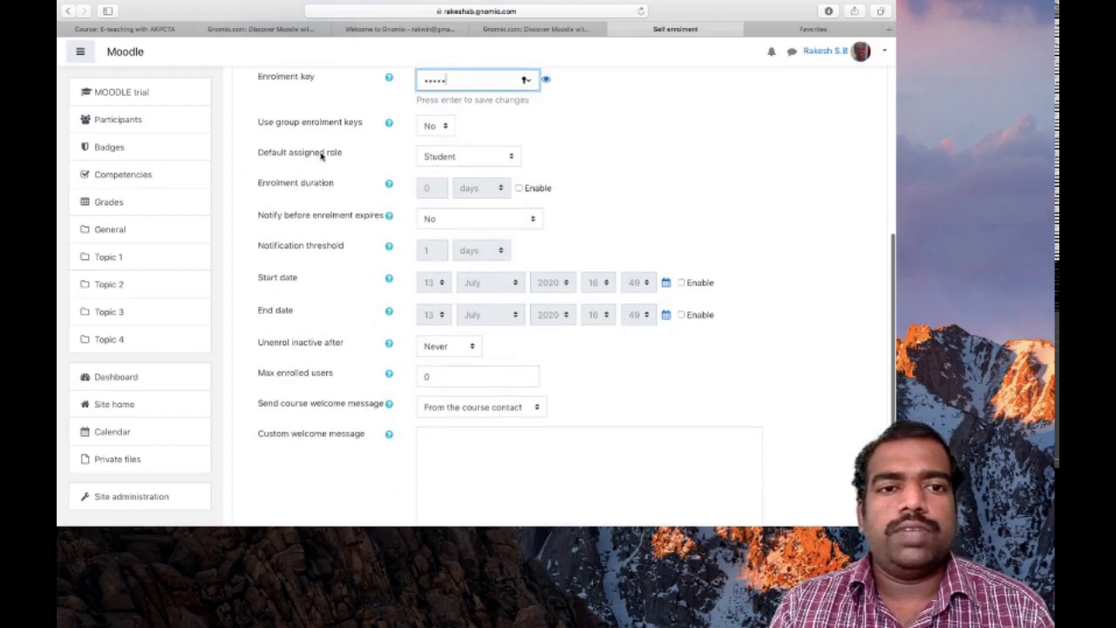
scroll(445, 162, down, 4)
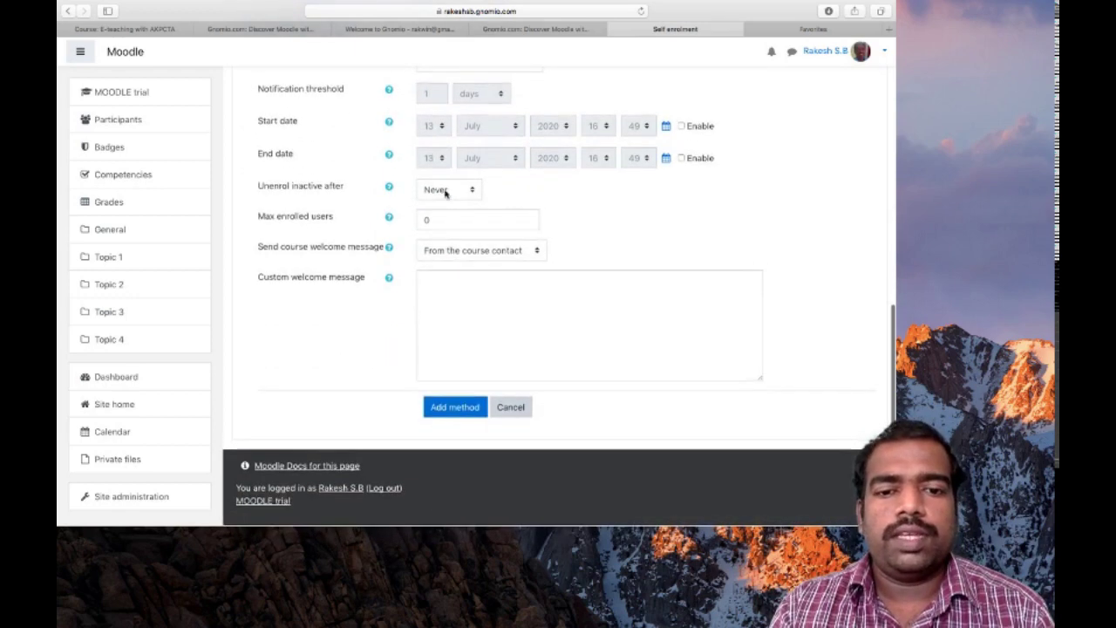
click(455, 415)
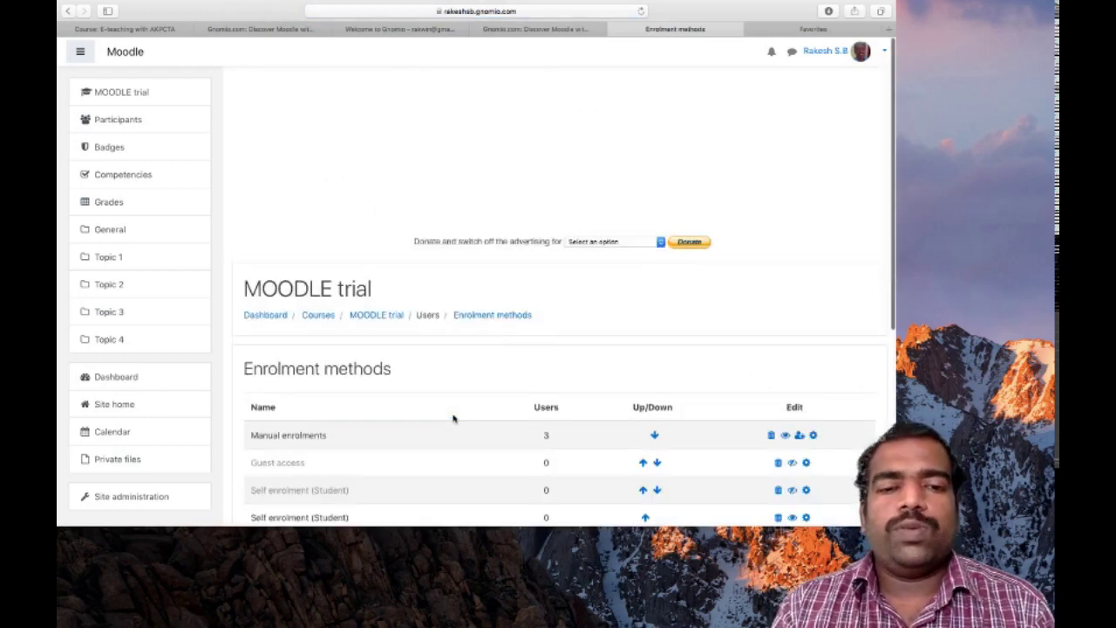
scroll(453, 418, down, 3)
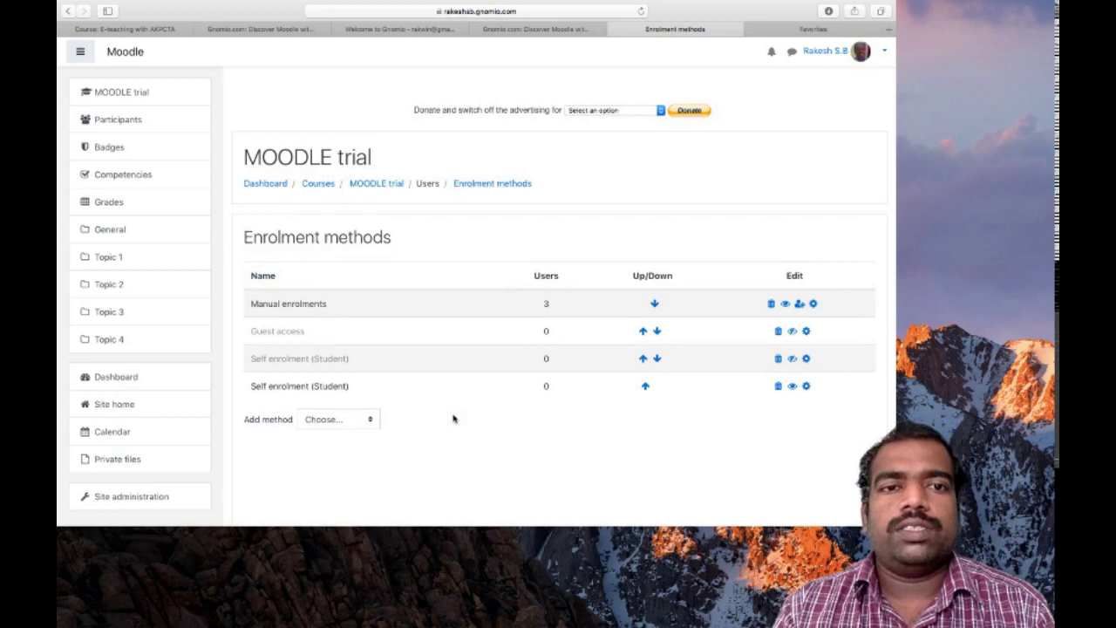
scroll(452, 418, up, 2)
scroll(427, 273, down, 2)
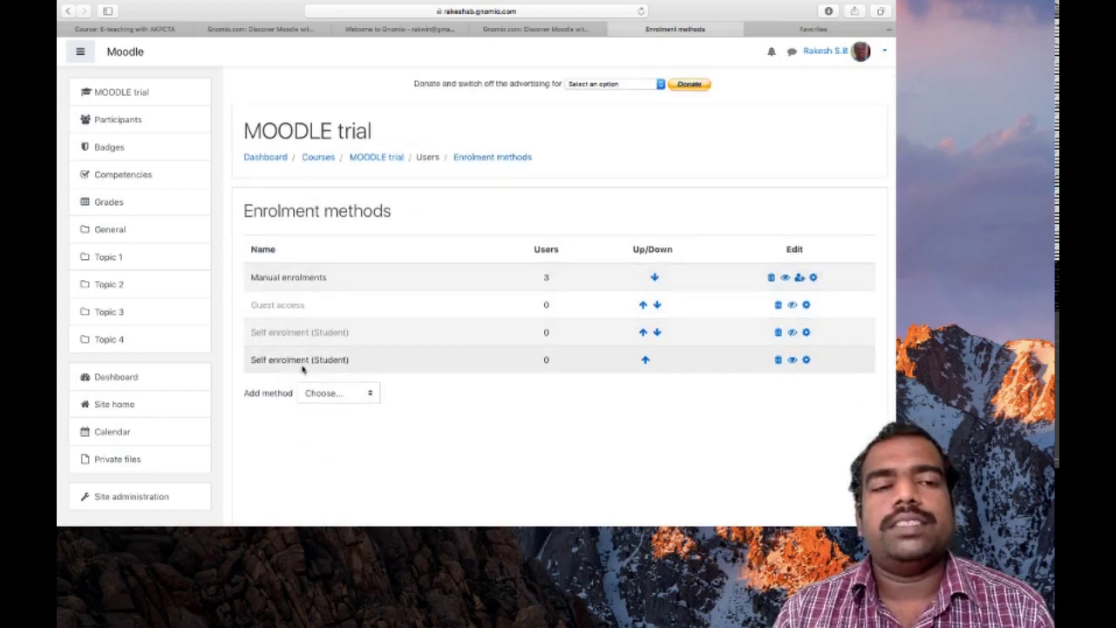